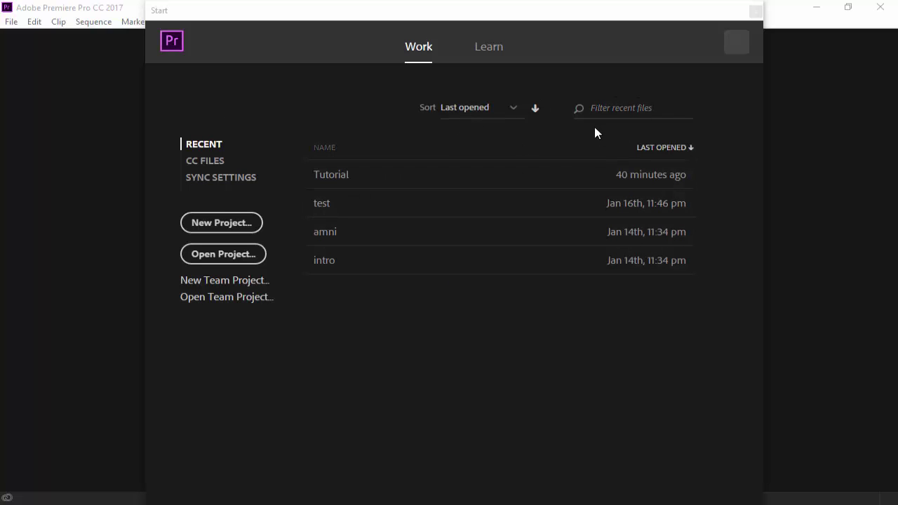
- Review the start screen's CC Files, Sync Settings, Recent and Learn sections, ending on the Work view
{"action": "left_click", "coordinate": [217, 161]}
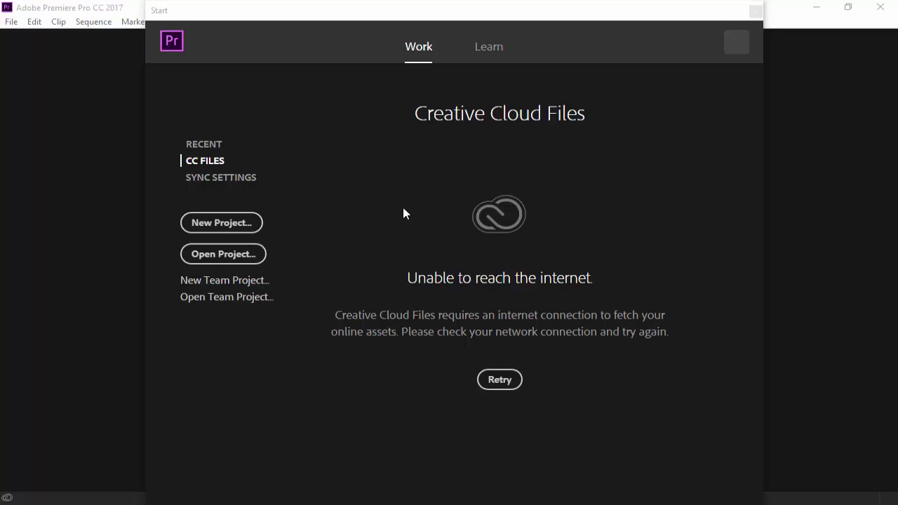
{"action": "left_click", "coordinate": [229, 179]}
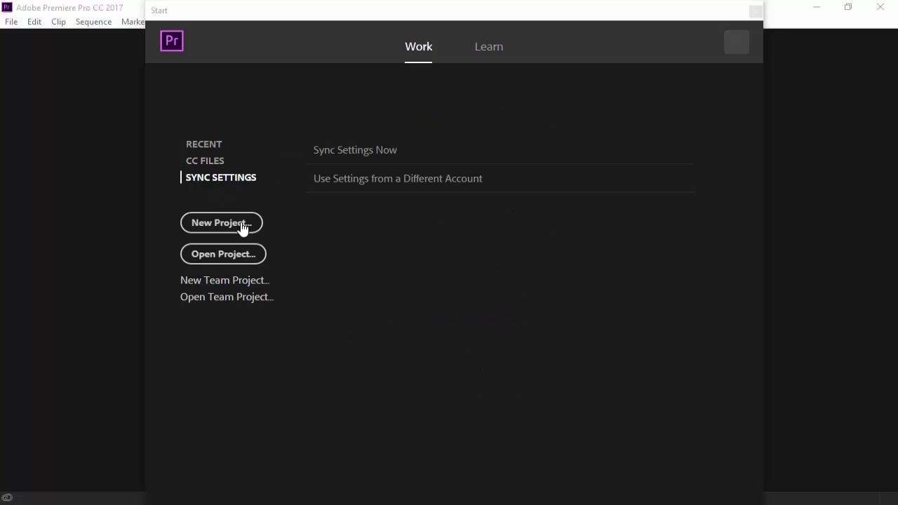
{"action": "left_click", "coordinate": [194, 147]}
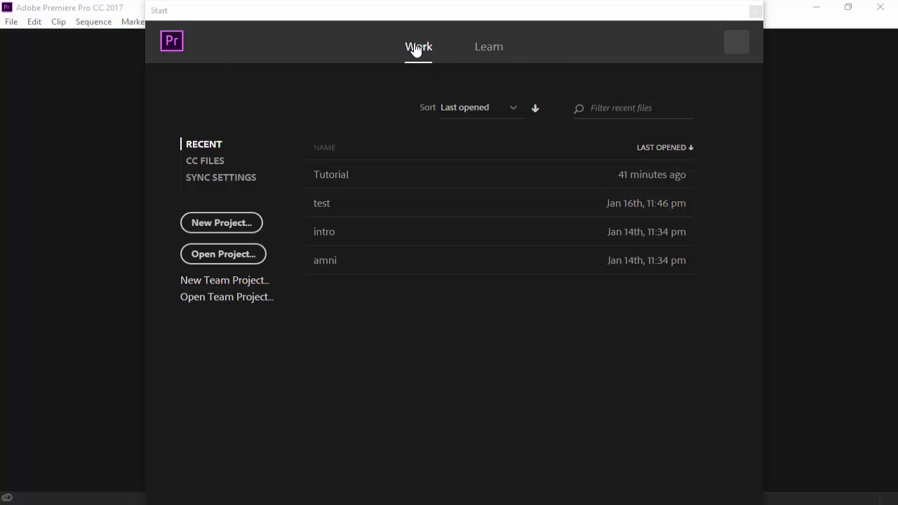
{"action": "left_click", "coordinate": [485, 47]}
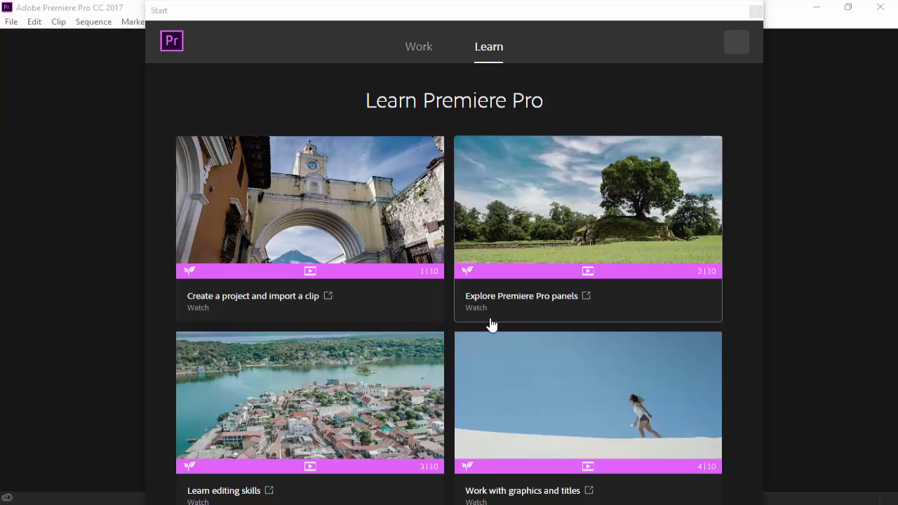
{"action": "left_click", "coordinate": [414, 48]}
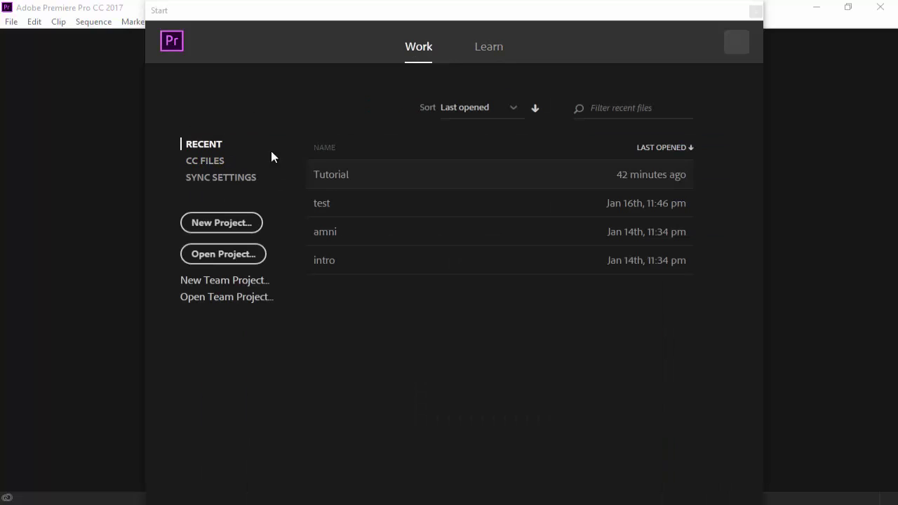
- Create a new project named Test on the Desktop, keeping Timecode as the video display format
{"action": "left_click", "coordinate": [207, 221]}
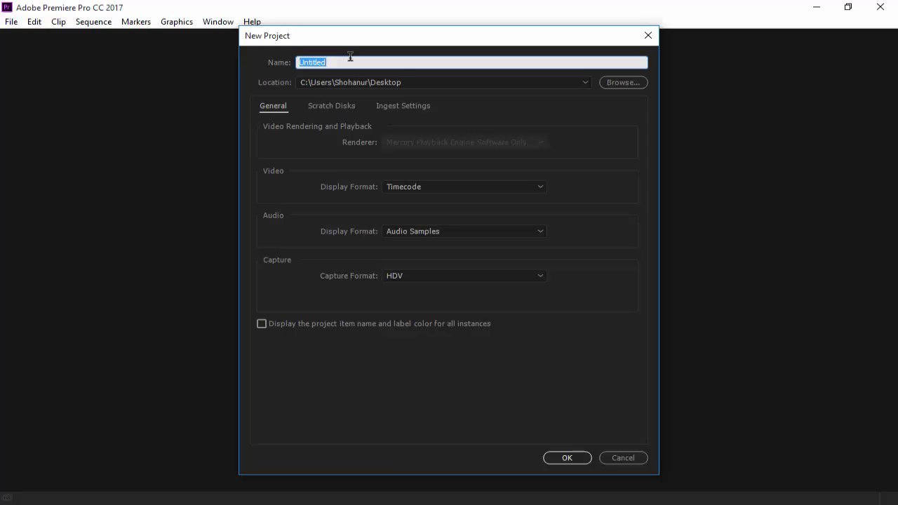
{"action": "type", "text": "Test"}
{"action": "left_click", "coordinate": [622, 82]}
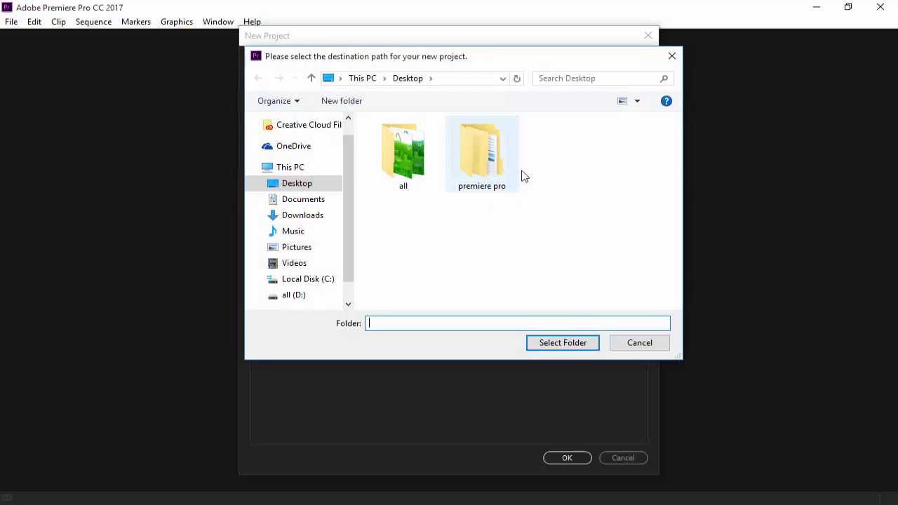
{"action": "left_click", "coordinate": [568, 344]}
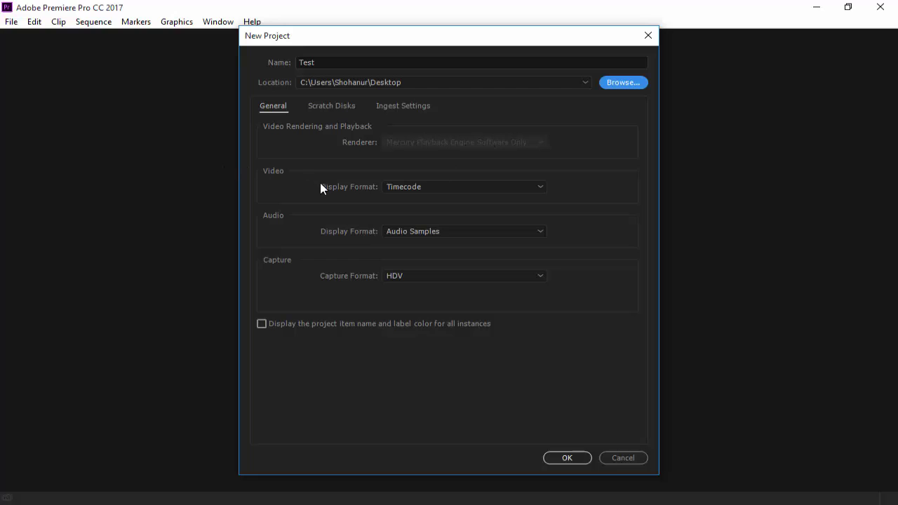
{"action": "left_click", "coordinate": [453, 186]}
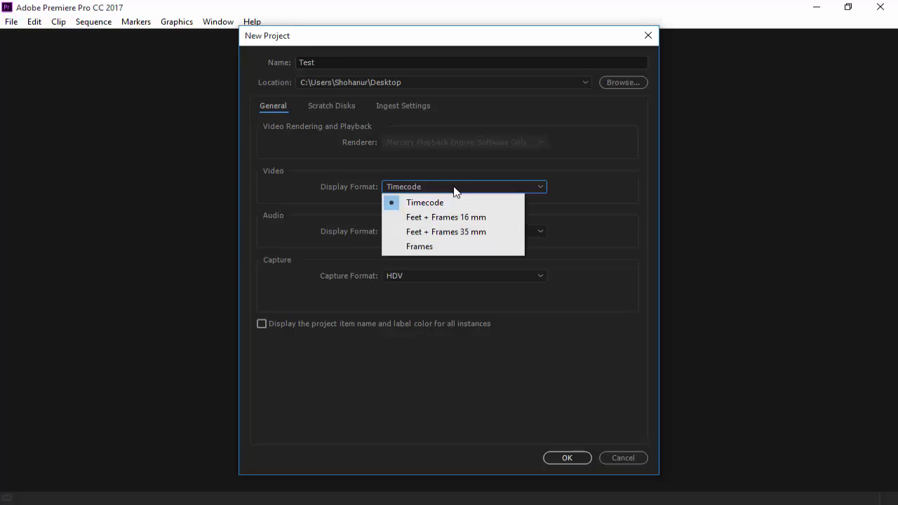
{"action": "left_click", "coordinate": [453, 186]}
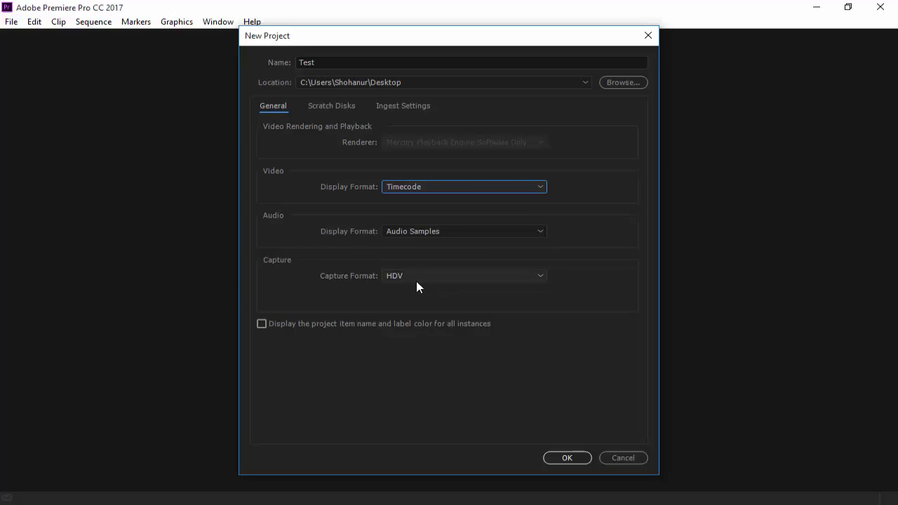
{"action": "left_click", "coordinate": [568, 457]}
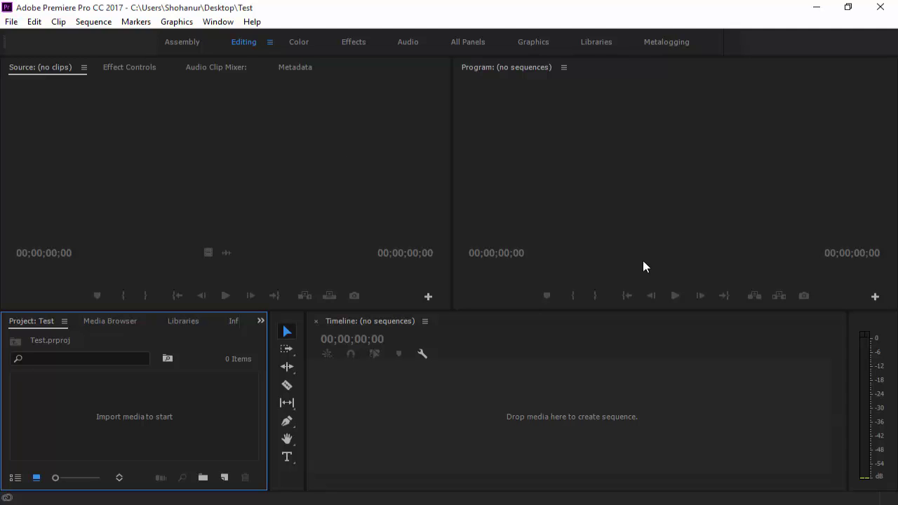
- View the Welcome Screen and skip it to return to the project
{"action": "left_click", "coordinate": [251, 22]}
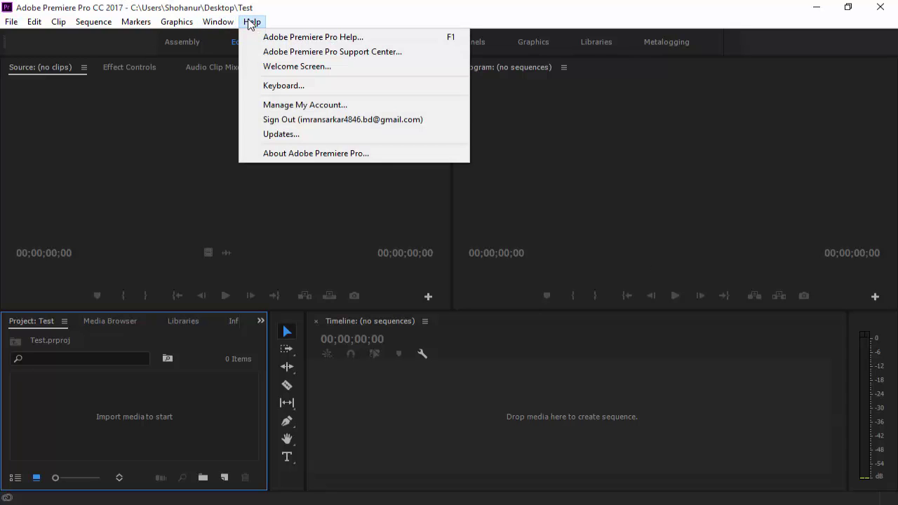
{"action": "left_click", "coordinate": [340, 66]}
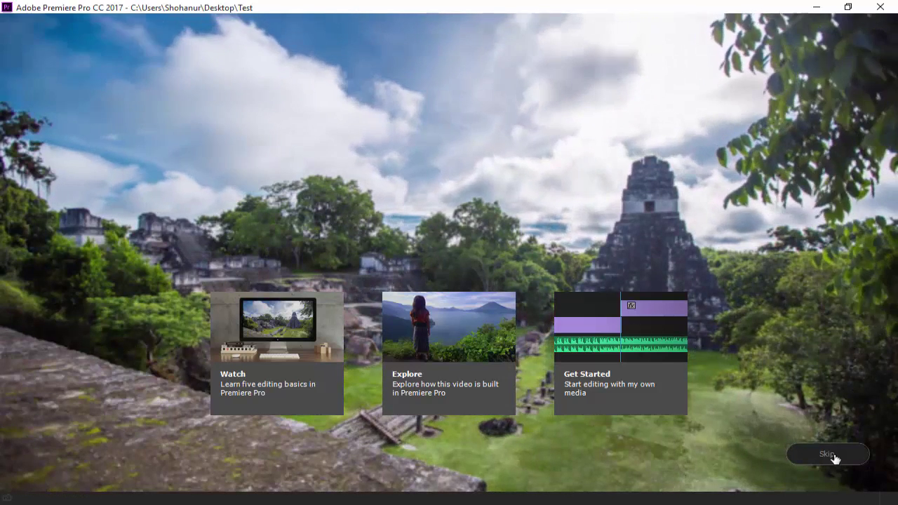
{"action": "left_click", "coordinate": [828, 454]}
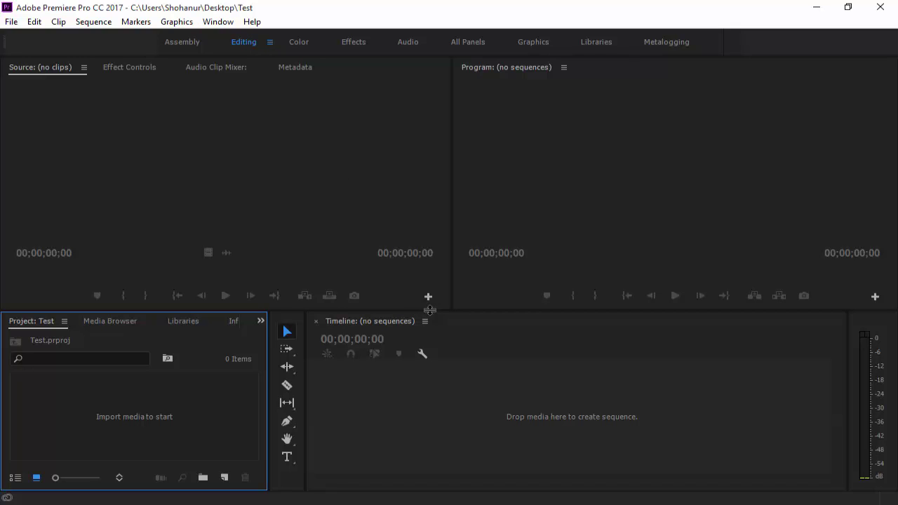
- Enlarge the Source and Program monitors by shrinking the Timeline area, and reset the Editing workspace to its saved layout
{"action": "left_click", "coordinate": [430, 339]}
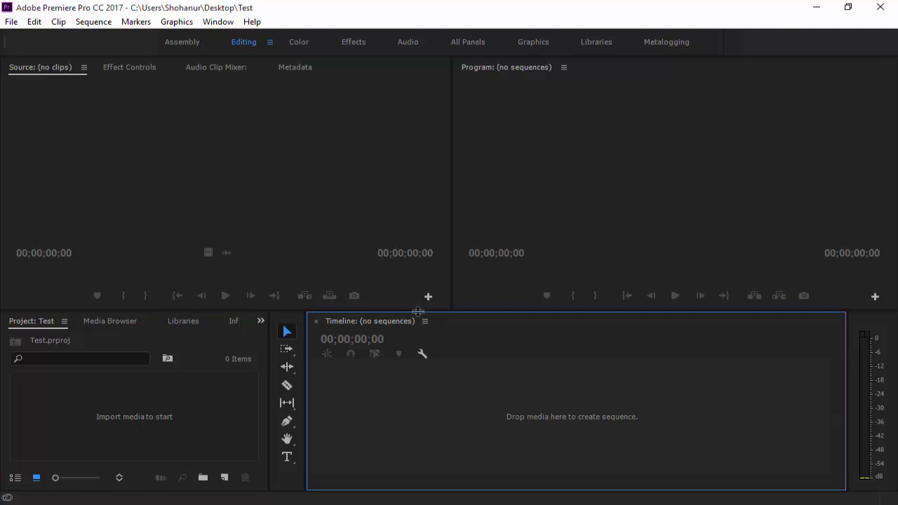
{"action": "left_click_drag", "start_coordinate": [418, 310], "coordinate": [414, 416]}
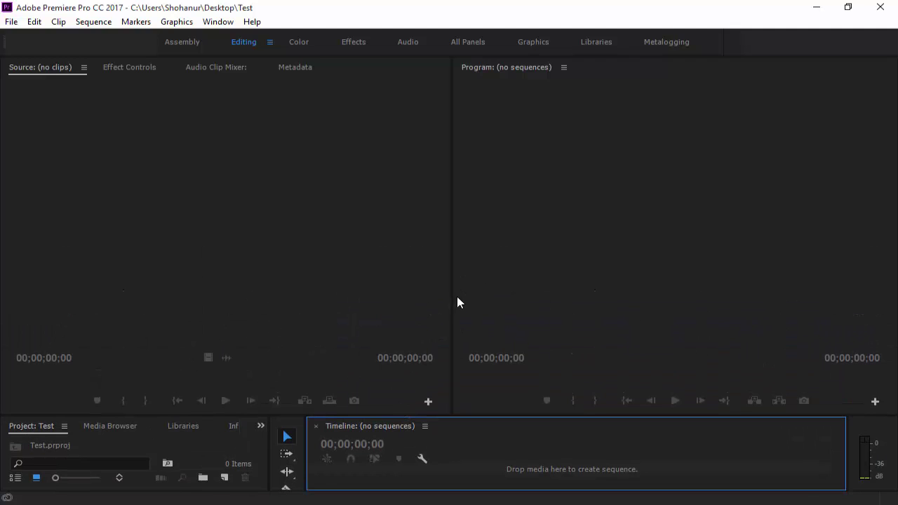
{"action": "left_click", "coordinate": [270, 42]}
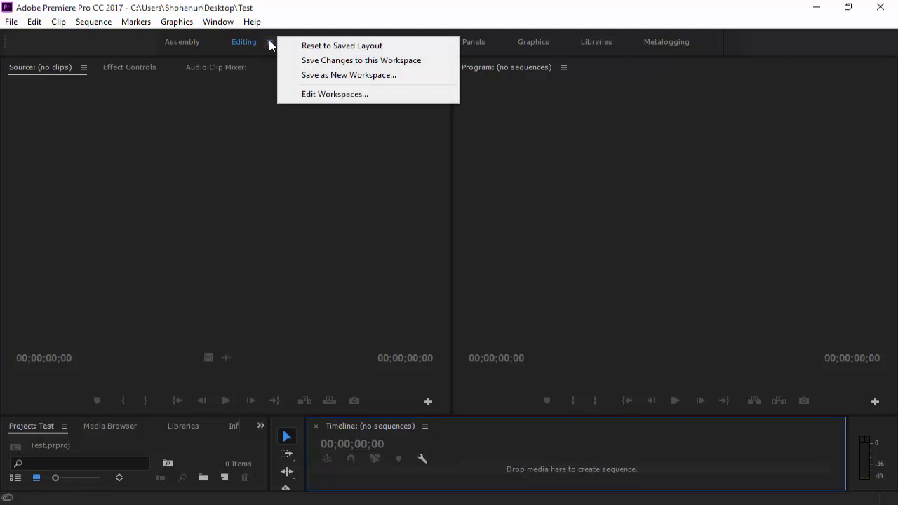
{"action": "left_click", "coordinate": [323, 46]}
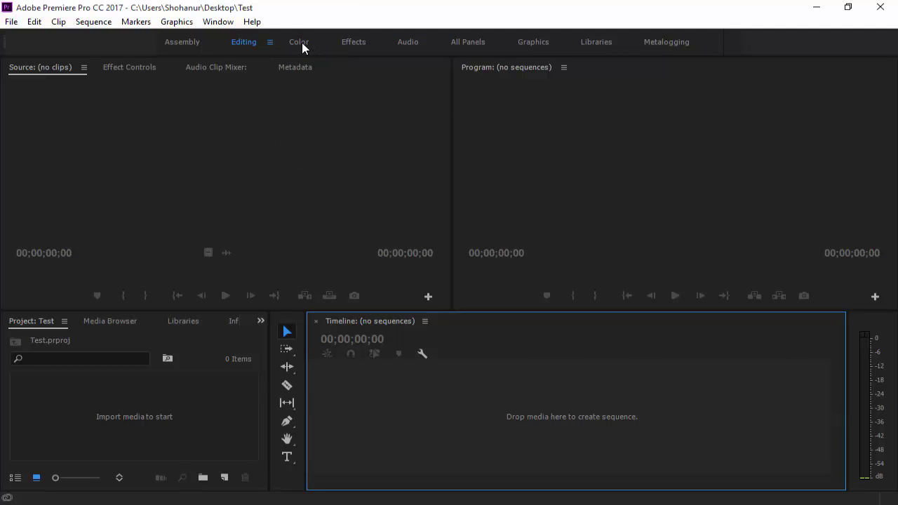
- View the Color and Graphics workspaces and return to the Editing workspace
{"action": "left_click", "coordinate": [301, 42]}
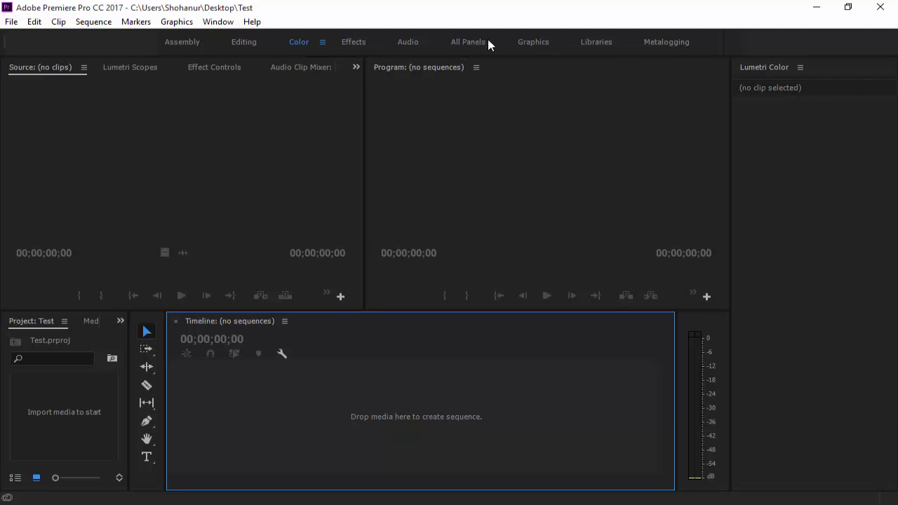
{"action": "left_click", "coordinate": [533, 44]}
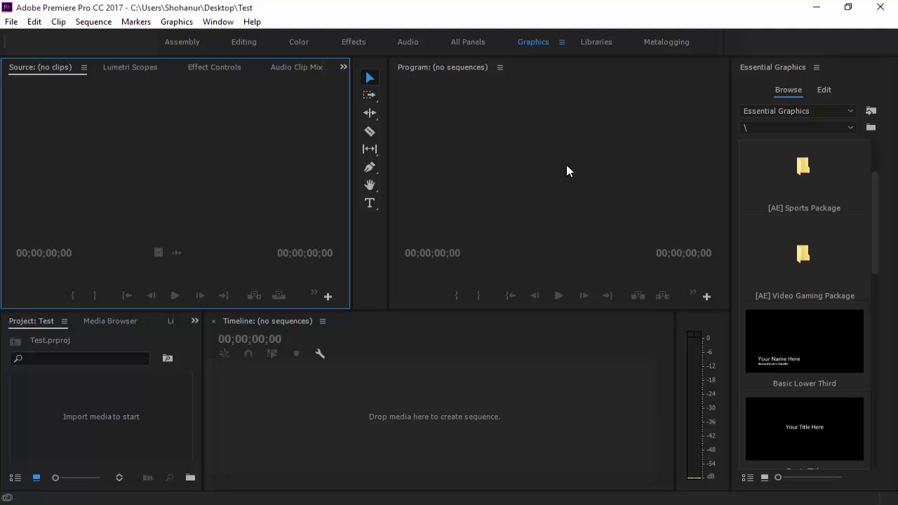
{"action": "left_click", "coordinate": [245, 42]}
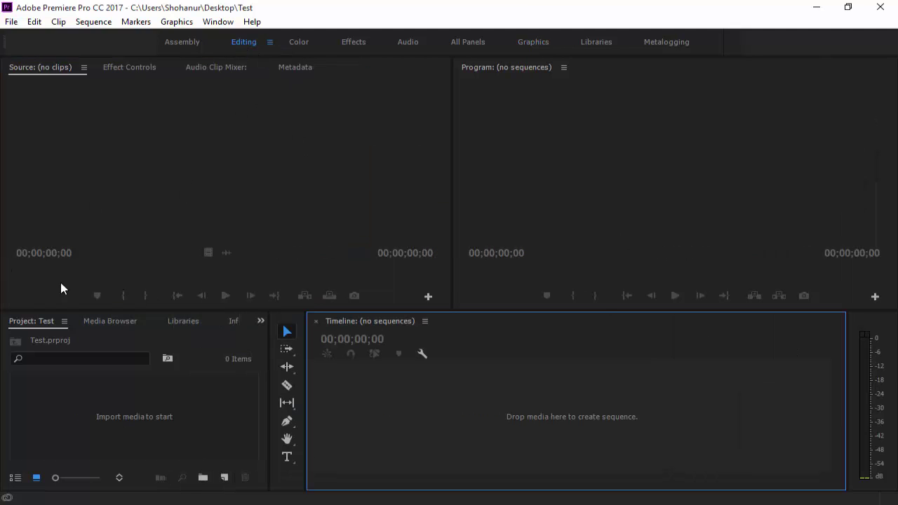
- Import the math image from the premiere pro Photo folder into the project and save the project
{"action": "left_click", "coordinate": [70, 422]}
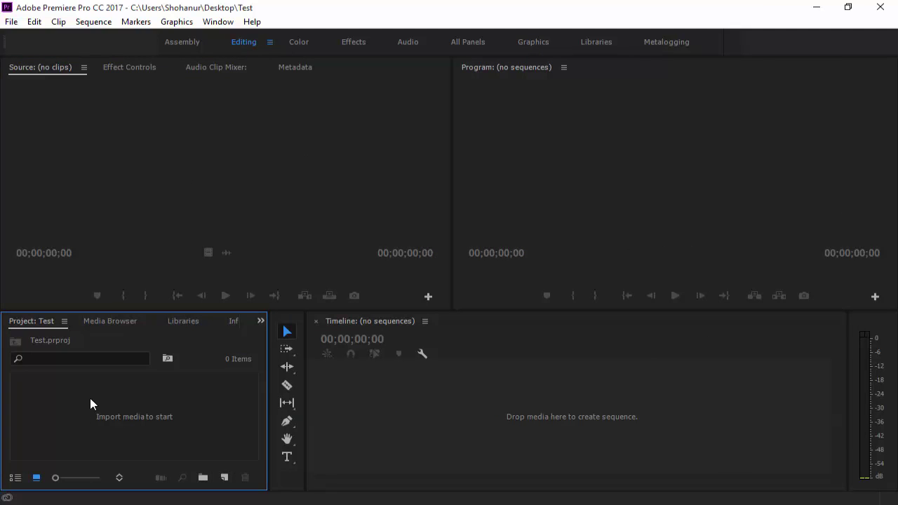
{"action": "double_click", "coordinate": [90, 398]}
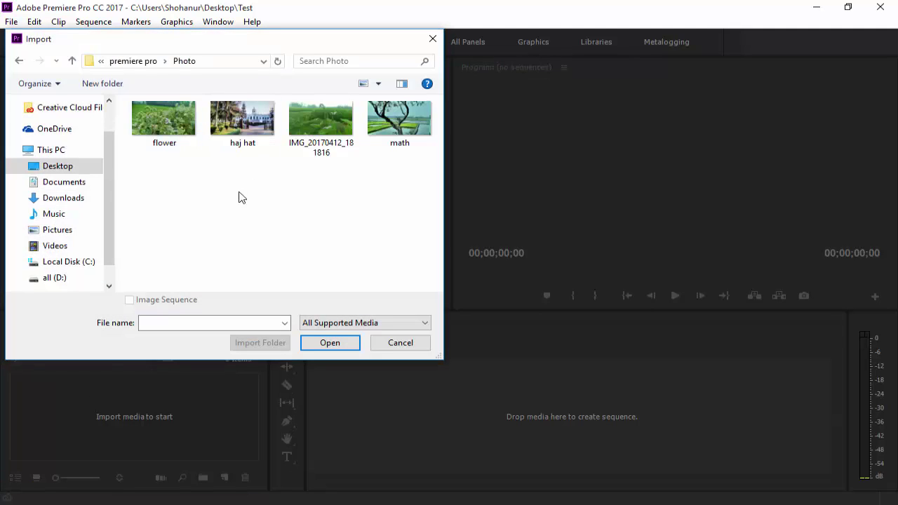
{"action": "left_click", "coordinate": [409, 122]}
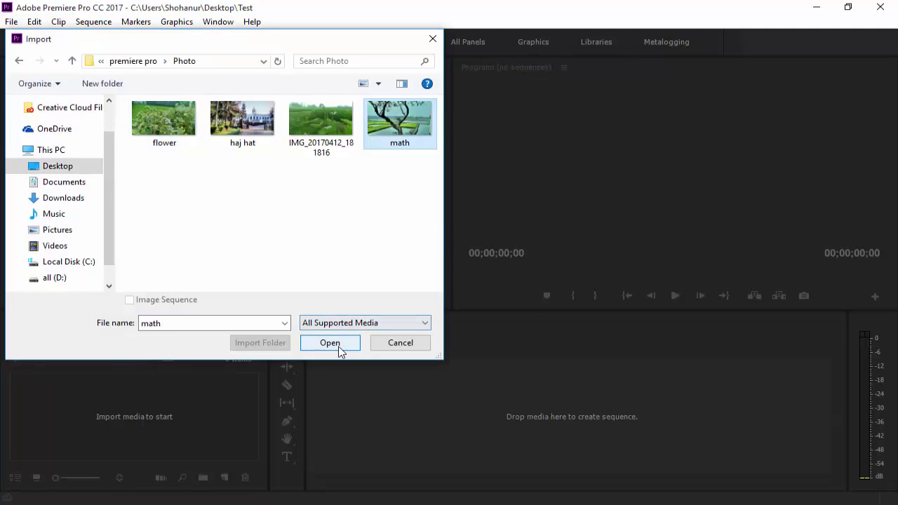
{"action": "left_click", "coordinate": [330, 342]}
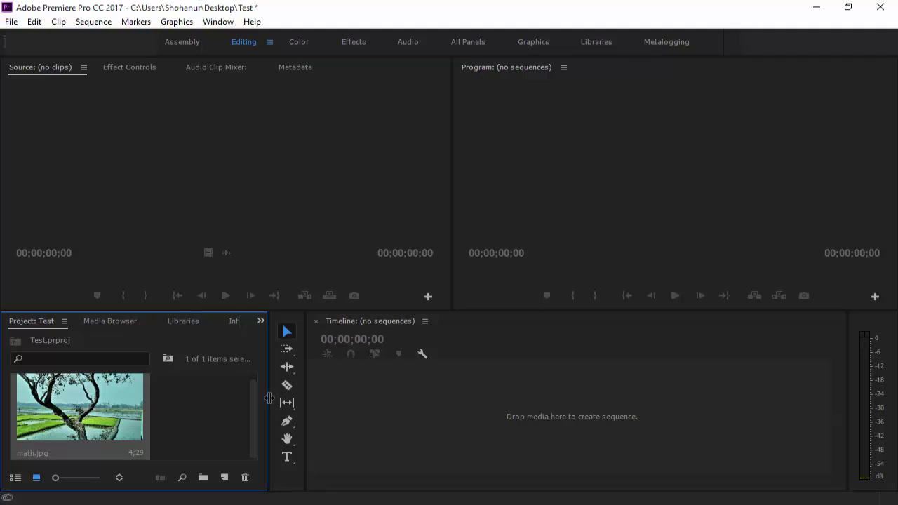
{"action": "key", "text": "ctrl+s"}
{"action": "left_click", "coordinate": [175, 406]}
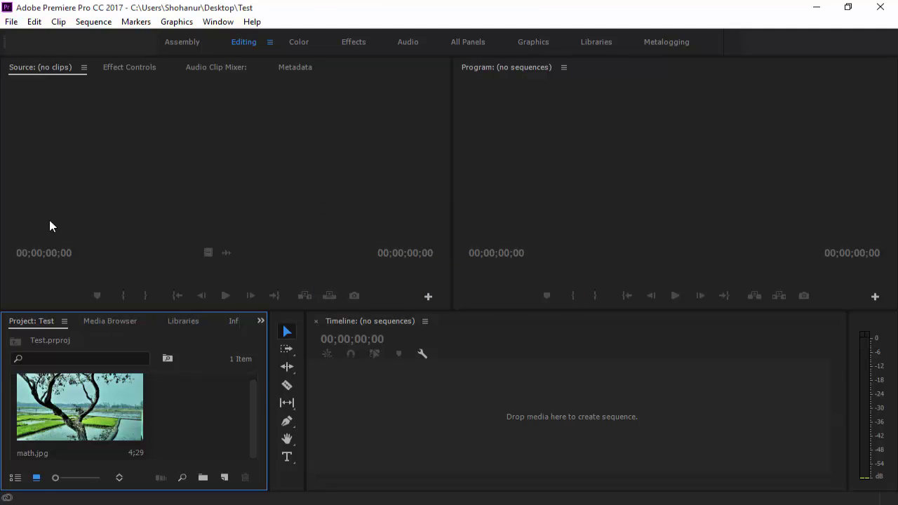
- Close the project and reopen the Test project file from the Desktop folder in File Explorer
{"action": "left_click", "coordinate": [14, 22]}
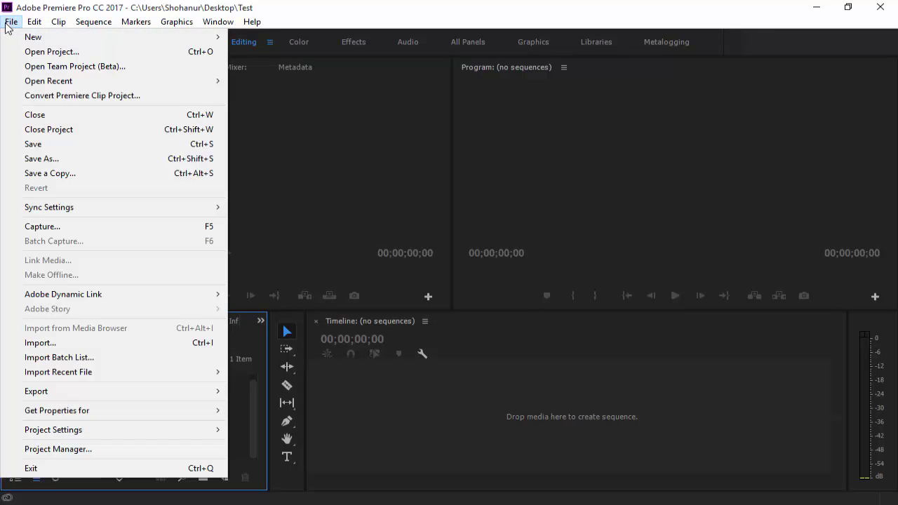
{"action": "left_click", "coordinate": [77, 133]}
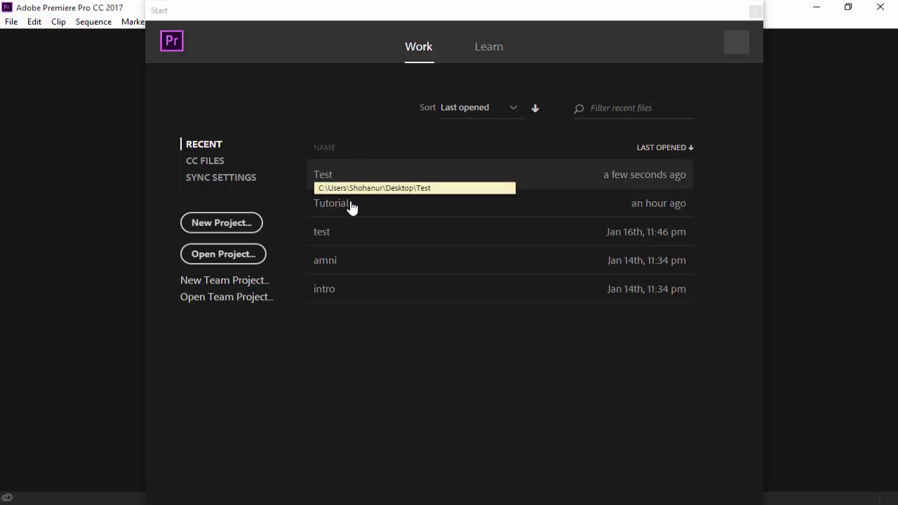
{"action": "key", "text": "alt+Tab"}
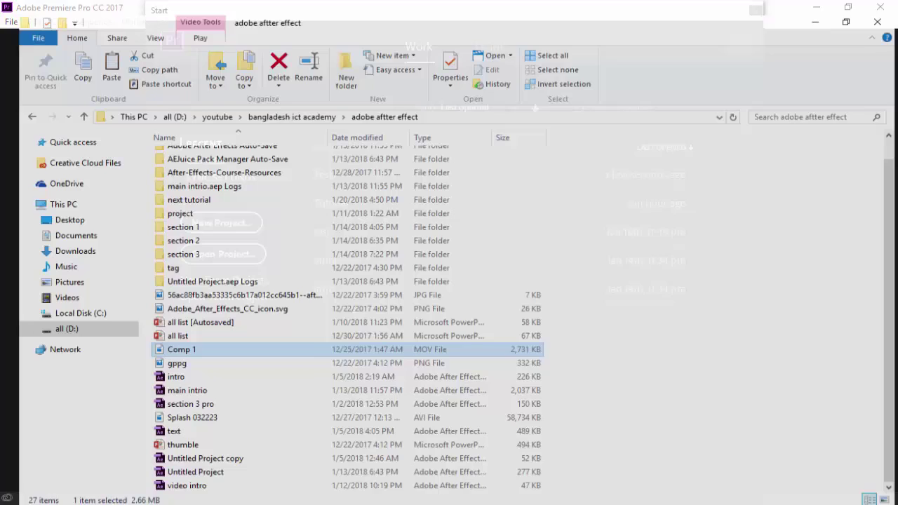
{"action": "left_click", "coordinate": [52, 210]}
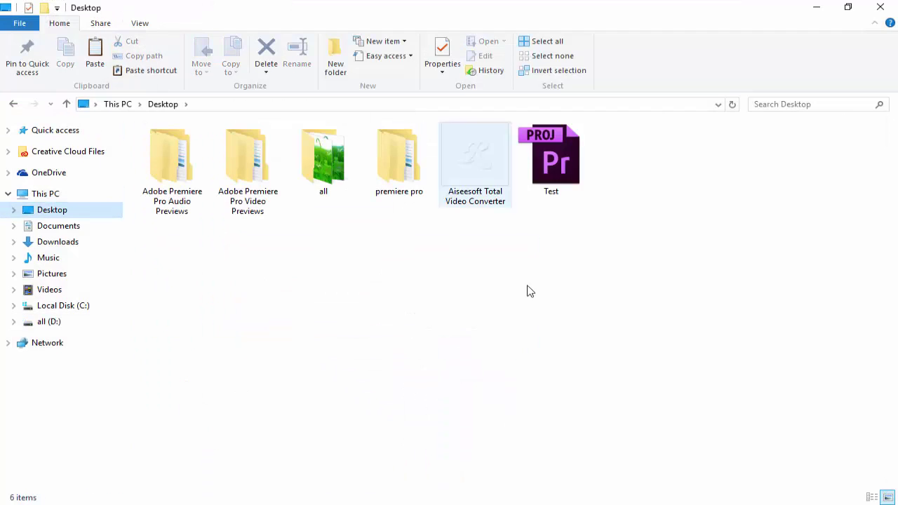
{"action": "double_click", "coordinate": [571, 168]}
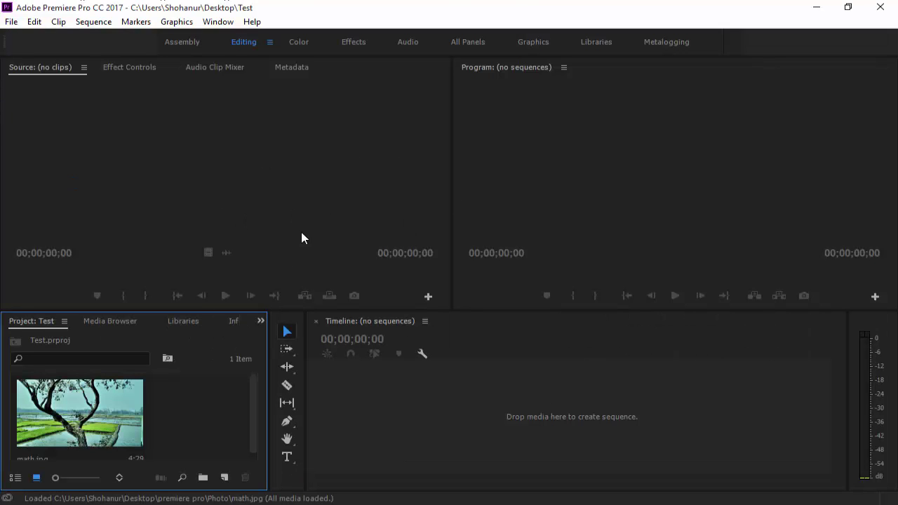
- Open math.jpg in the Source monitor and activate the Type tool
{"action": "double_click", "coordinate": [105, 415]}
{"action": "key", "text": "t"}
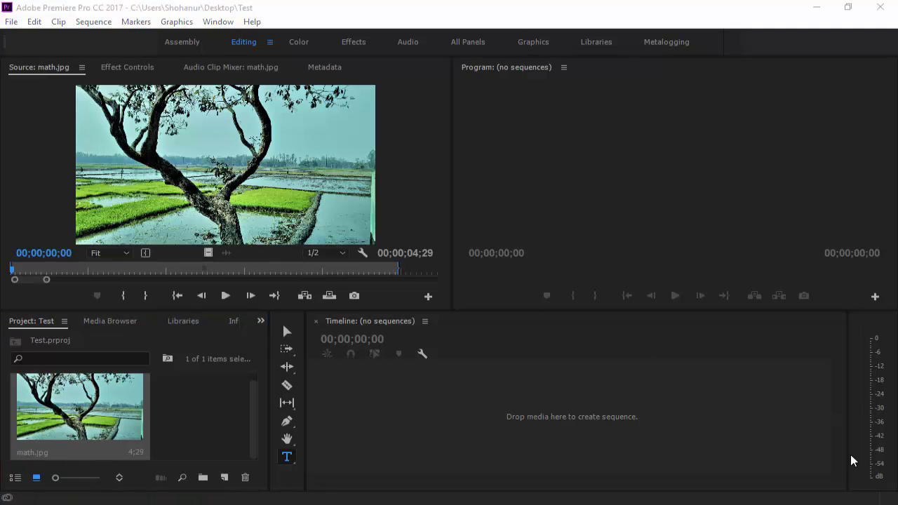